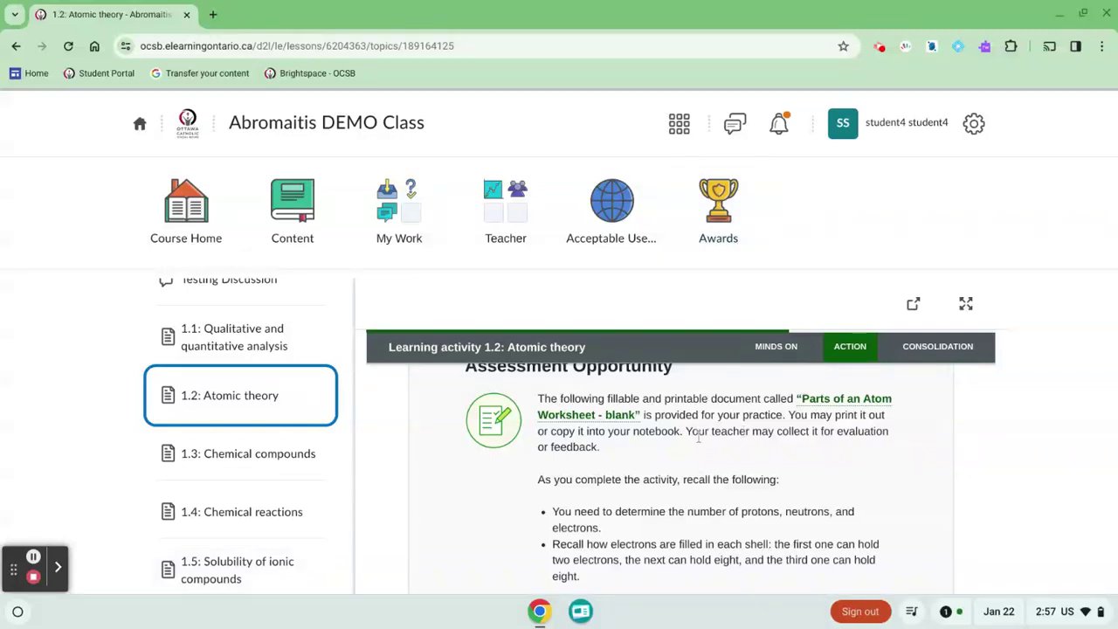
Scroll the 1.2: Atomic theory lesson to find the Parts of an Atom Worksheet - blank link.
scroll(699, 436, up, 1)
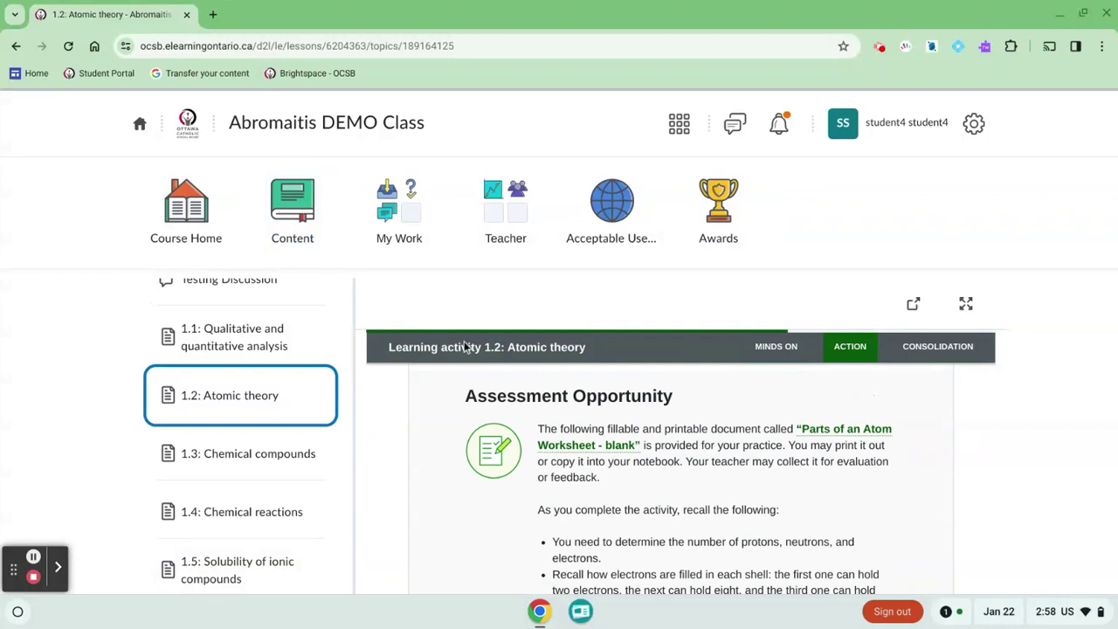
scroll(492, 433, down, 3)
scroll(491, 432, down, 10)
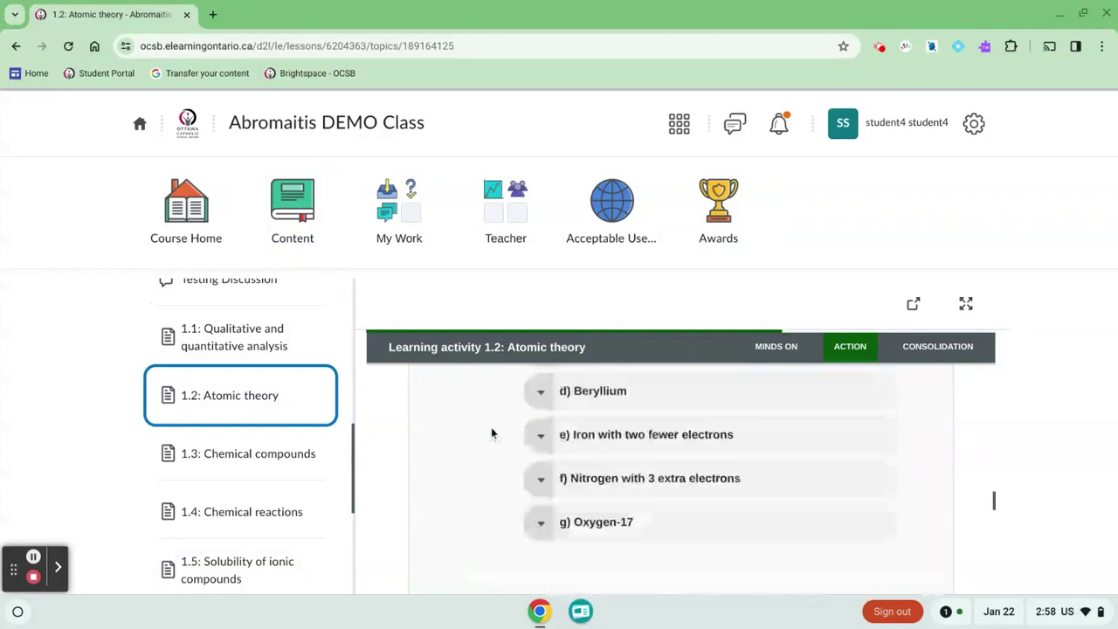
scroll(463, 506, up, 2)
scroll(512, 474, down, 4)
scroll(512, 475, down, 1)
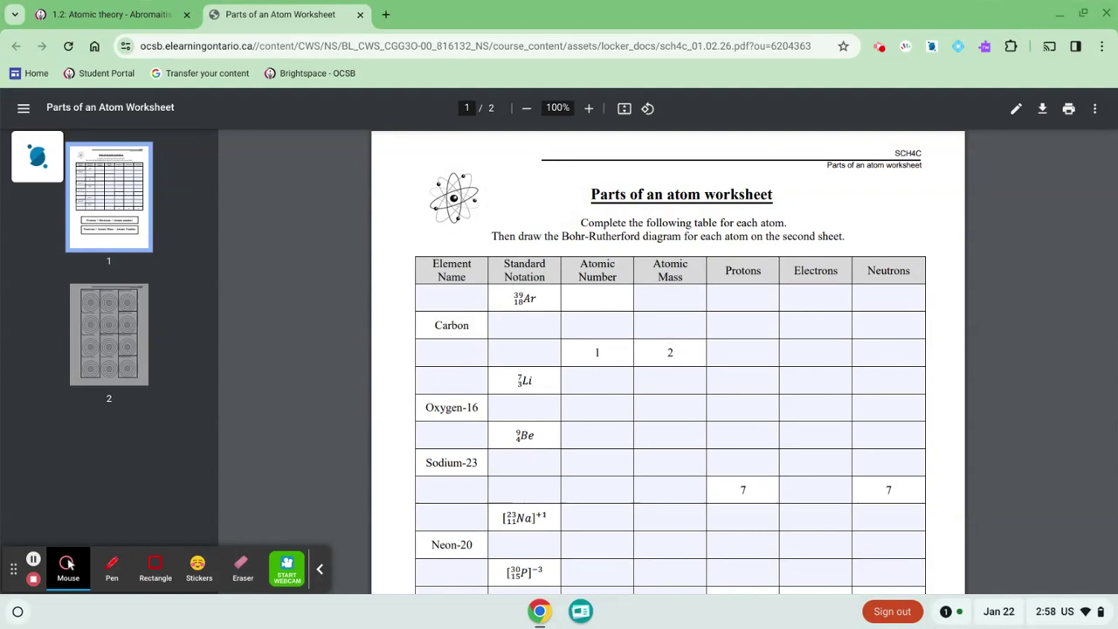
Enter 6 for Ar's atomic number, 8 for Carbon's number and mass, and 3 for Li.
click(70, 9)
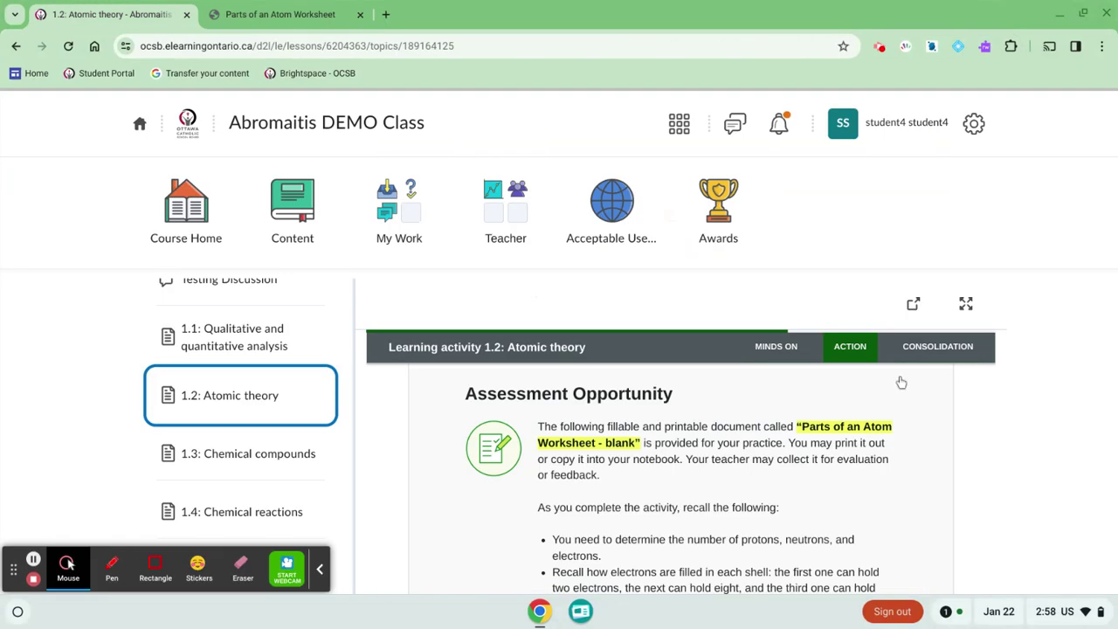
click(280, 11)
click(564, 301)
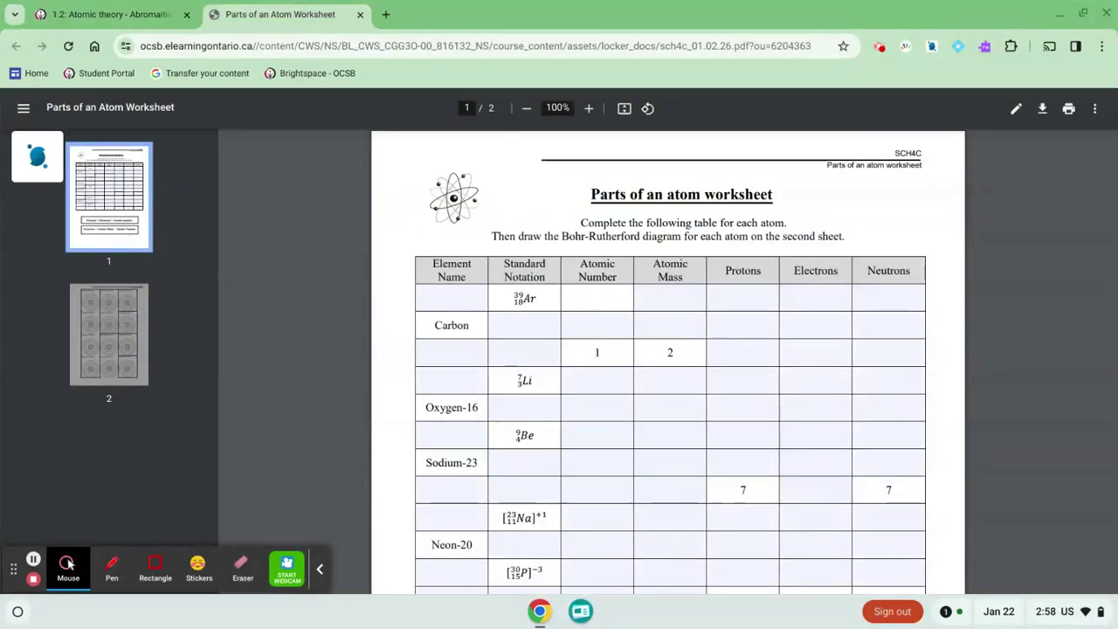
text(6)
click(679, 316)
text(8)
click(626, 321)
text(8)
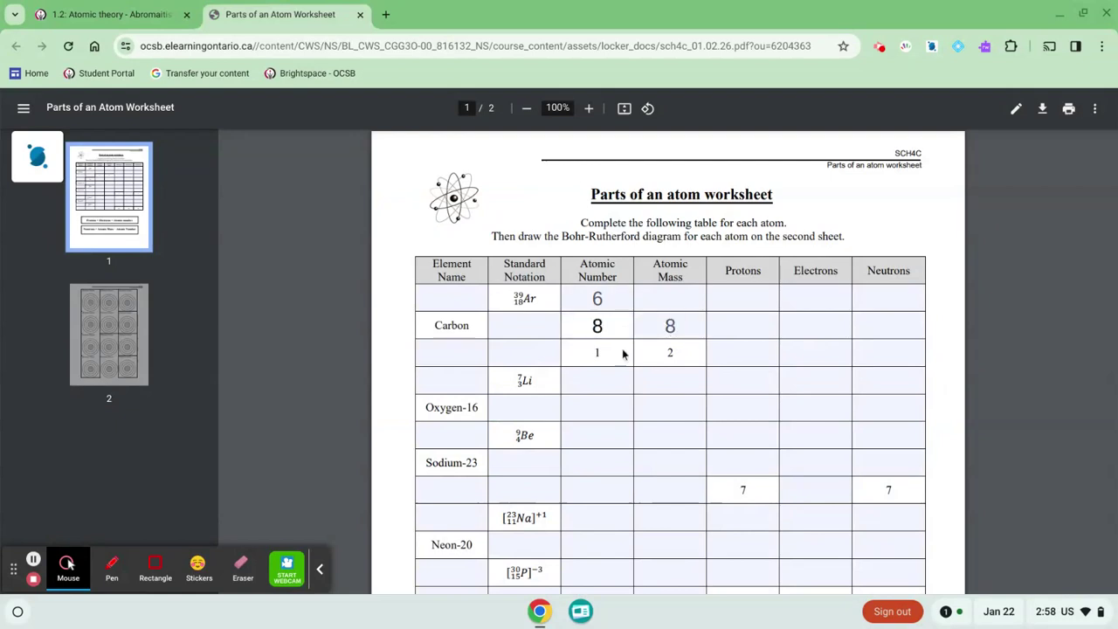
click(605, 386)
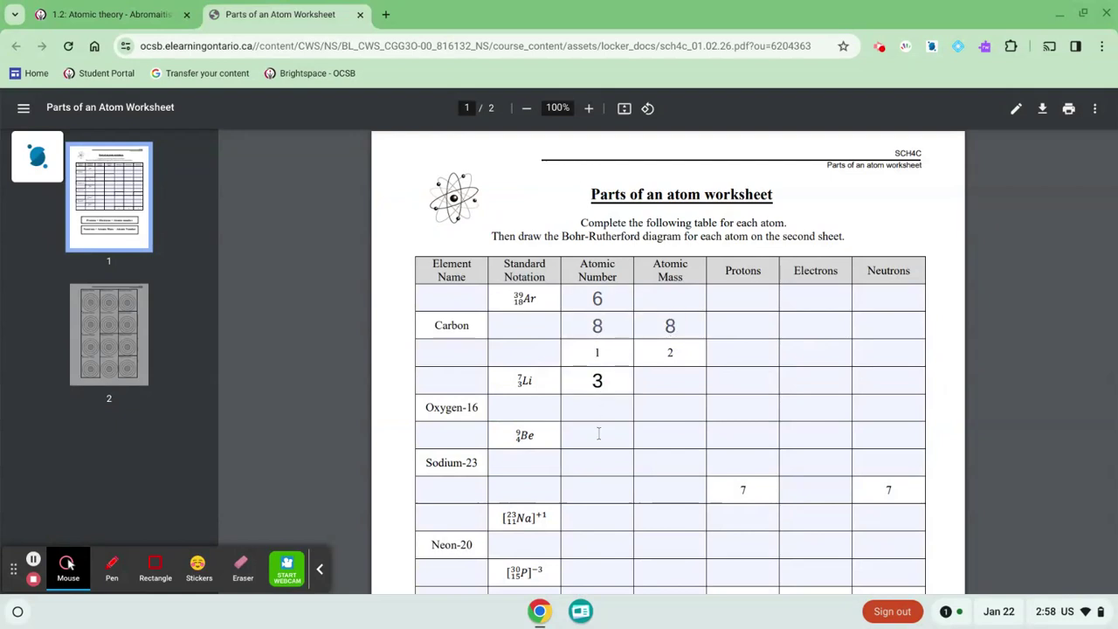
text(3)
click(598, 428)
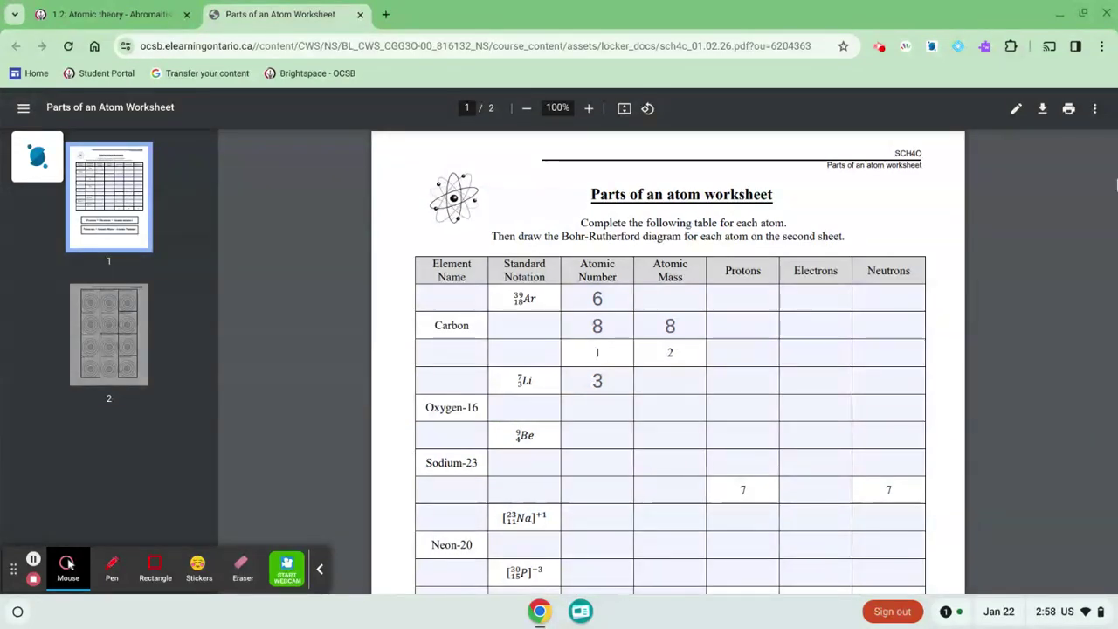
Download the worksheet with your changes, saving it to Downloads as 'Audras work'.
click(1043, 111)
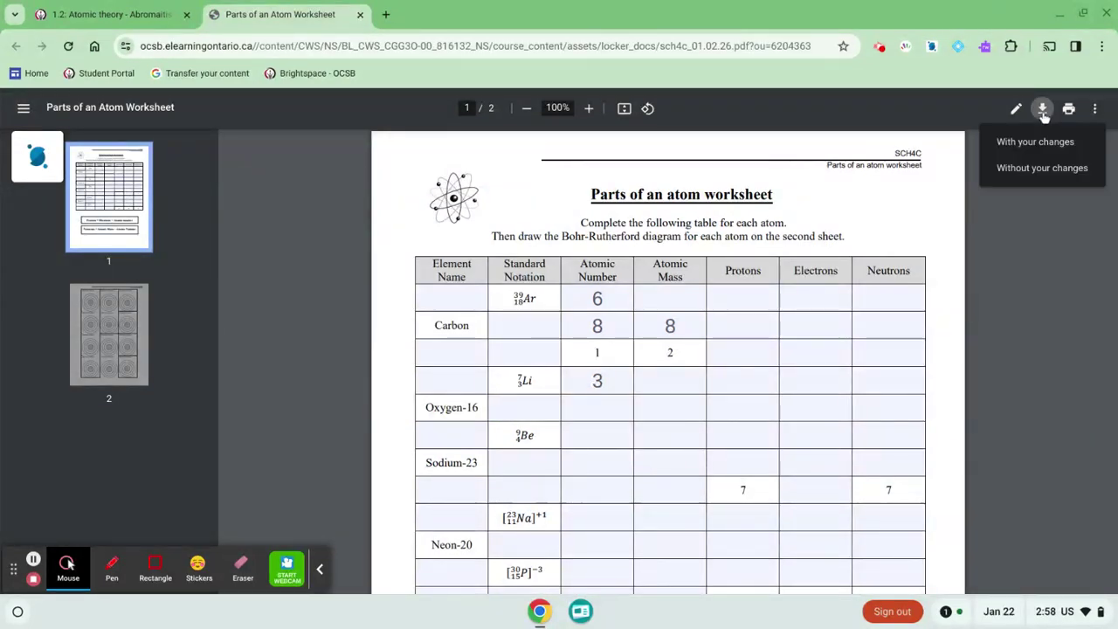
click(1088, 150)
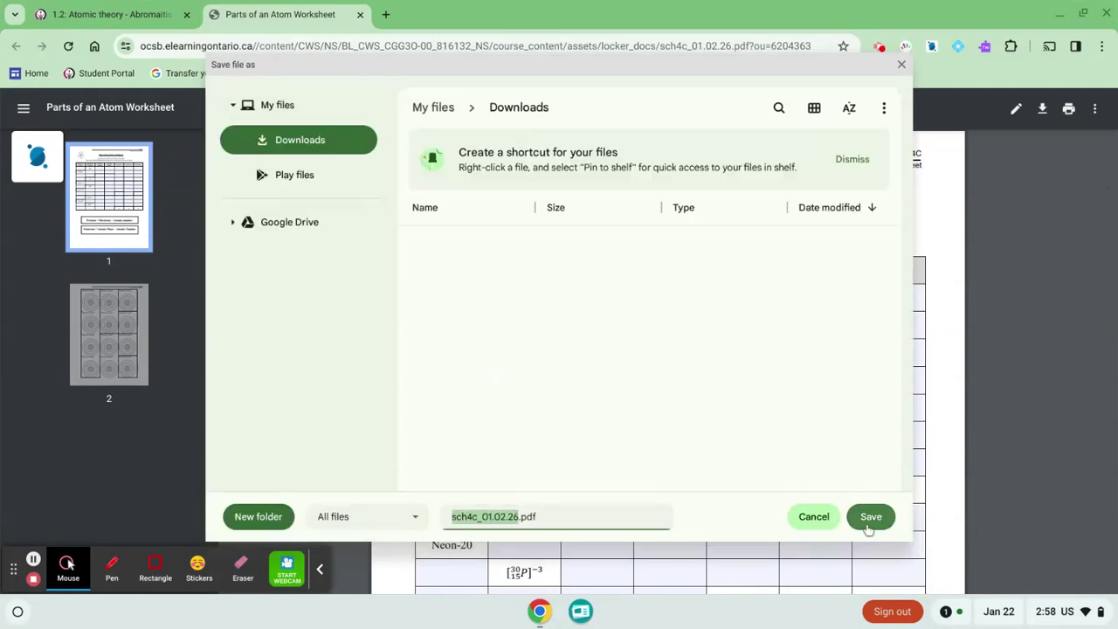
text(Audras)
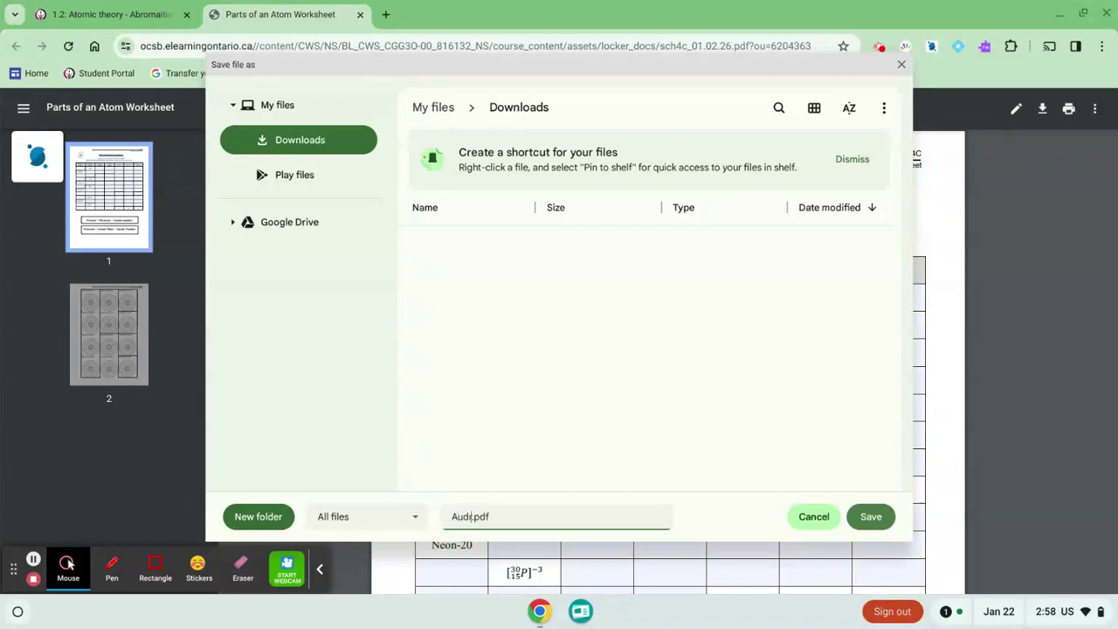
text( work)
click(876, 525)
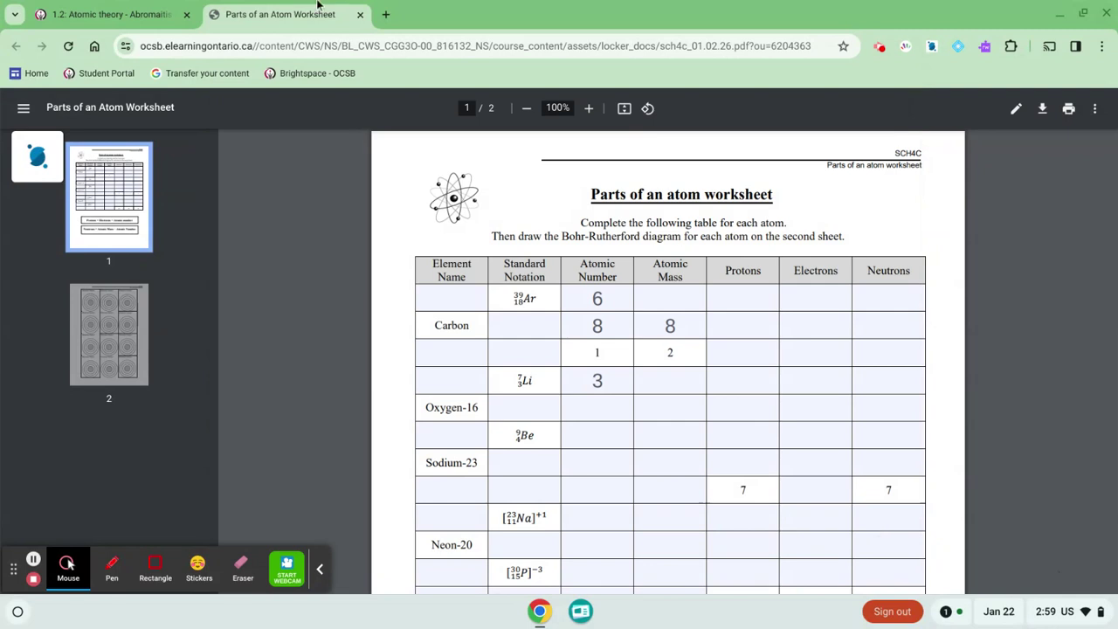
Return to the 1.2: Atomic theory lesson tab and scroll toward Submit Your Work.
click(148, 8)
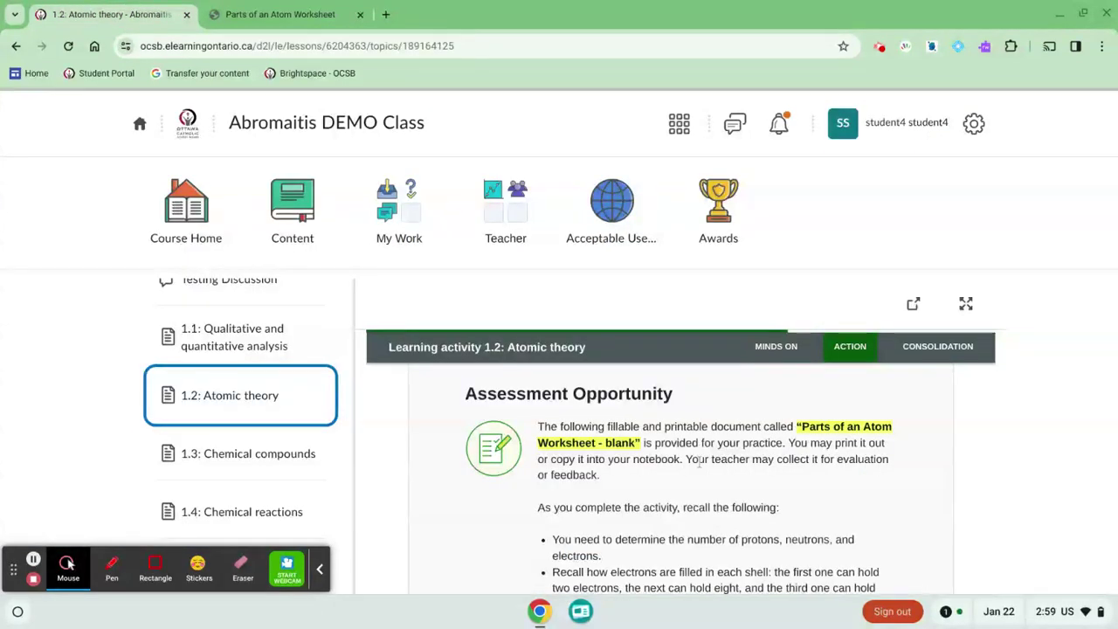
scroll(698, 463, down, 2)
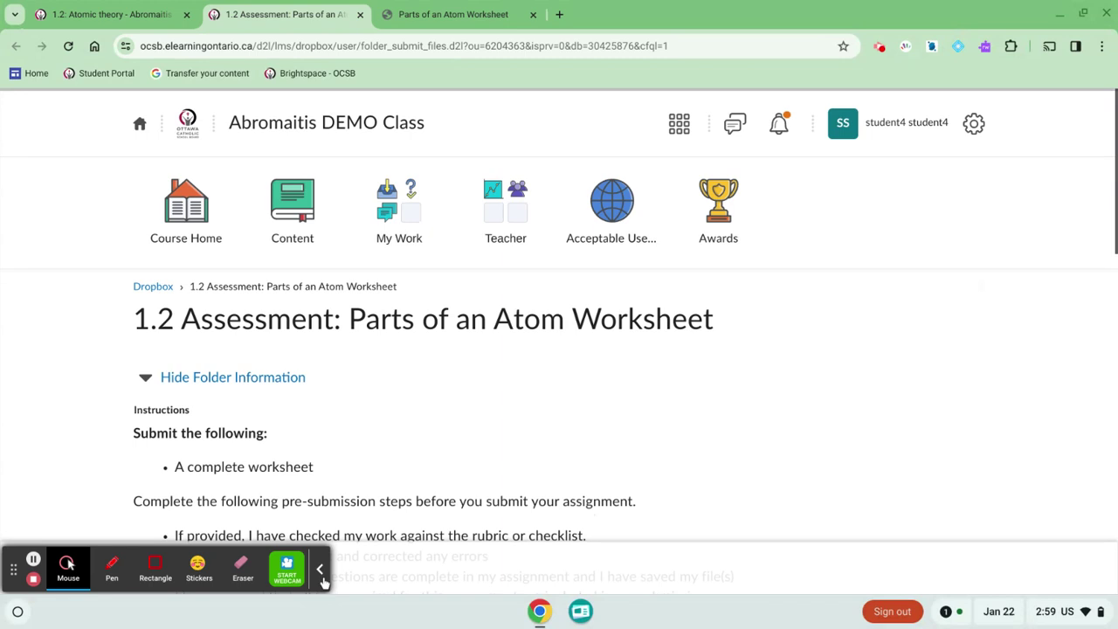
scroll(414, 372, down, 3)
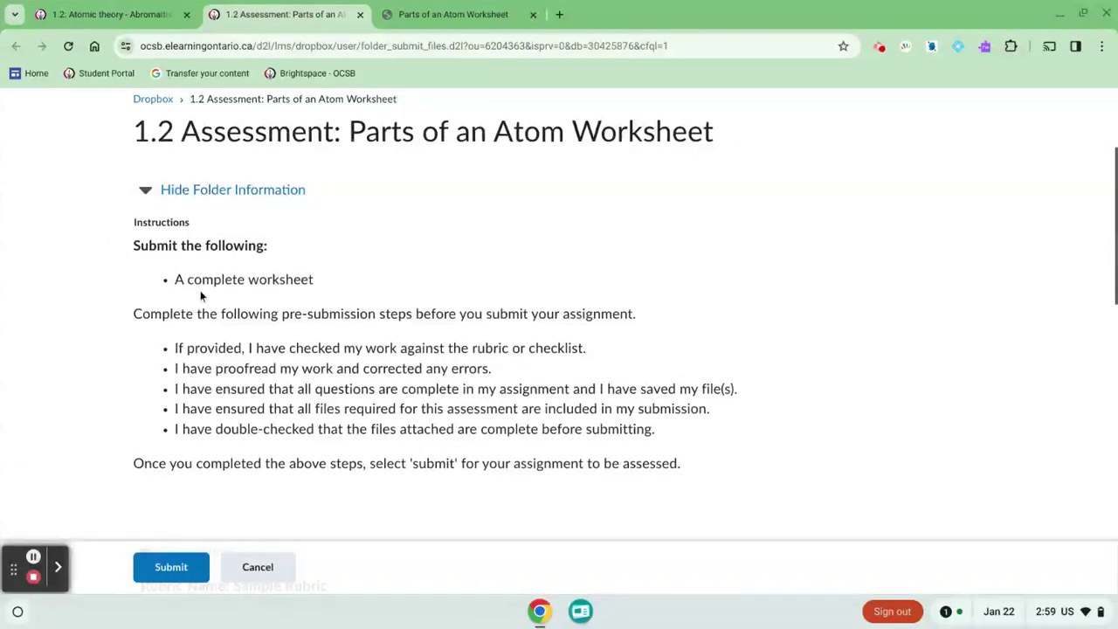
scroll(313, 283, down, 2)
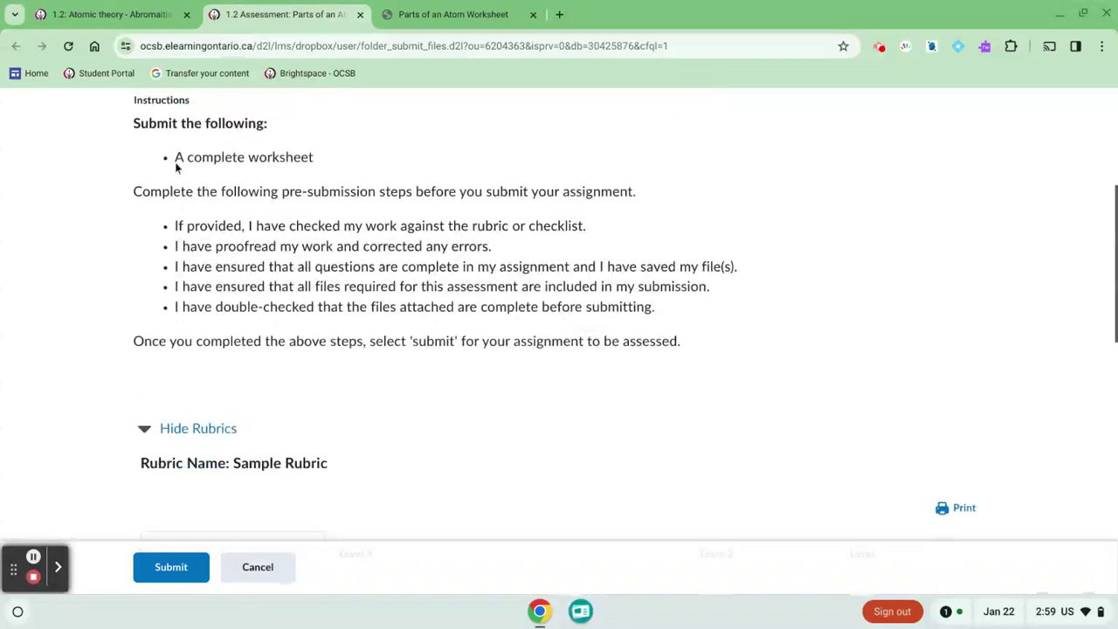
scroll(453, 302, down, 4)
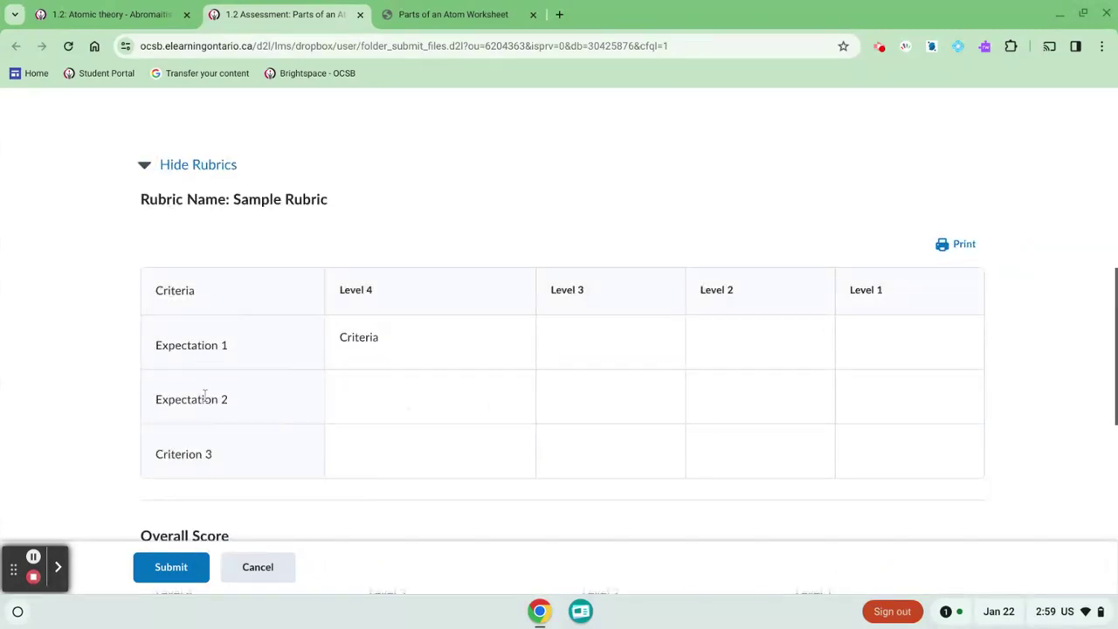
scroll(493, 432, down, 2)
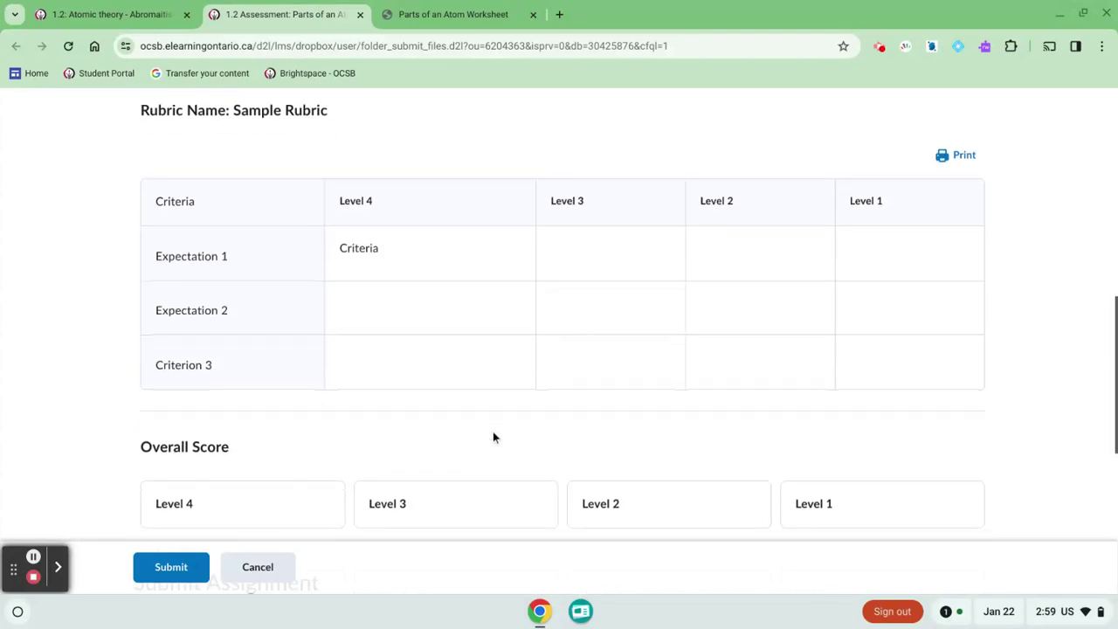
scroll(493, 432, down, 1)
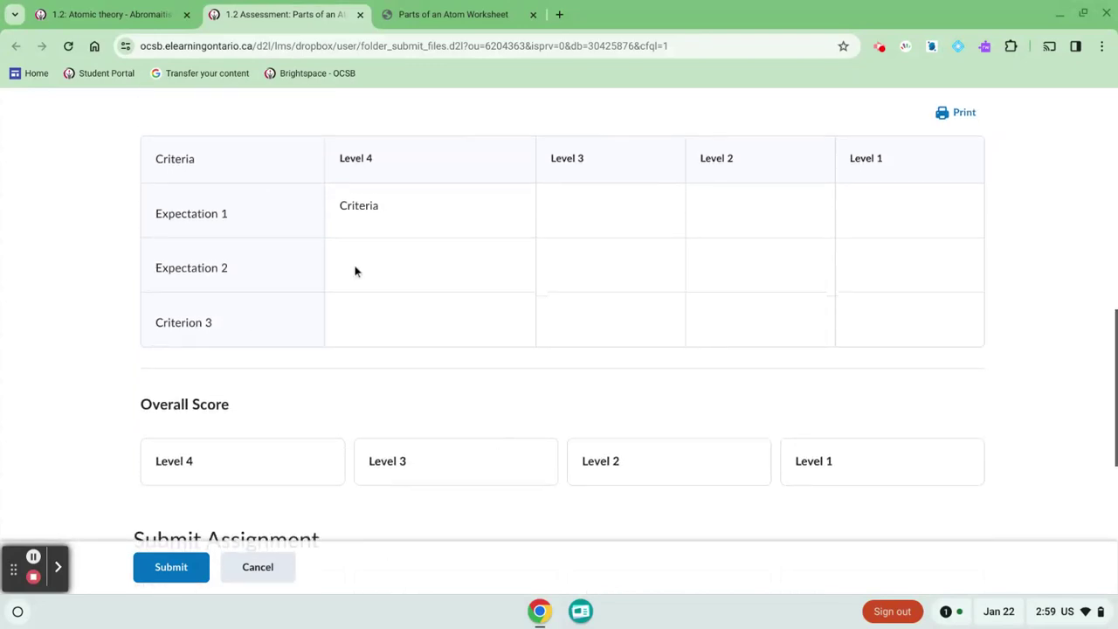
scroll(354, 267, down, 3)
scroll(354, 271, down, 5)
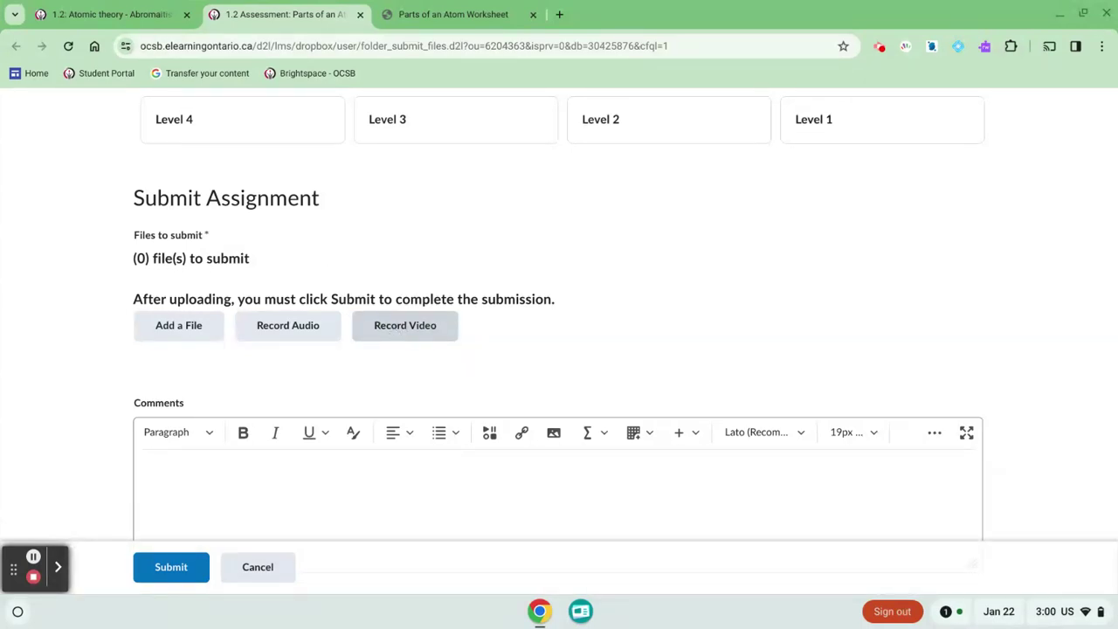
Upload Audras work.pdf from the Downloads folder and add it as the submission file.
scroll(471, 303, down, 2)
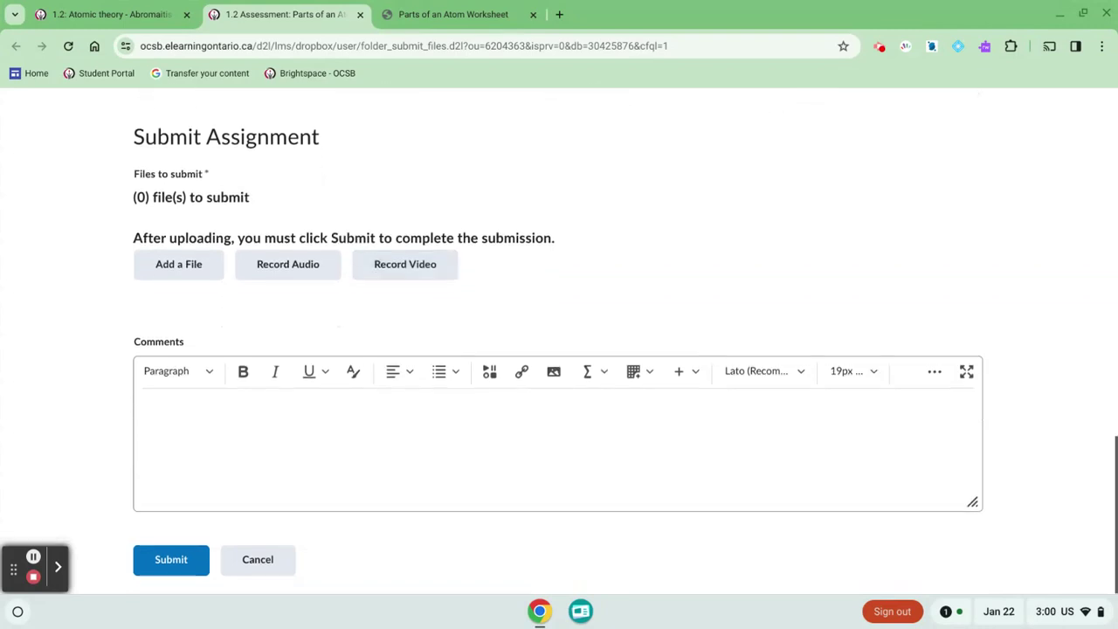
click(158, 270)
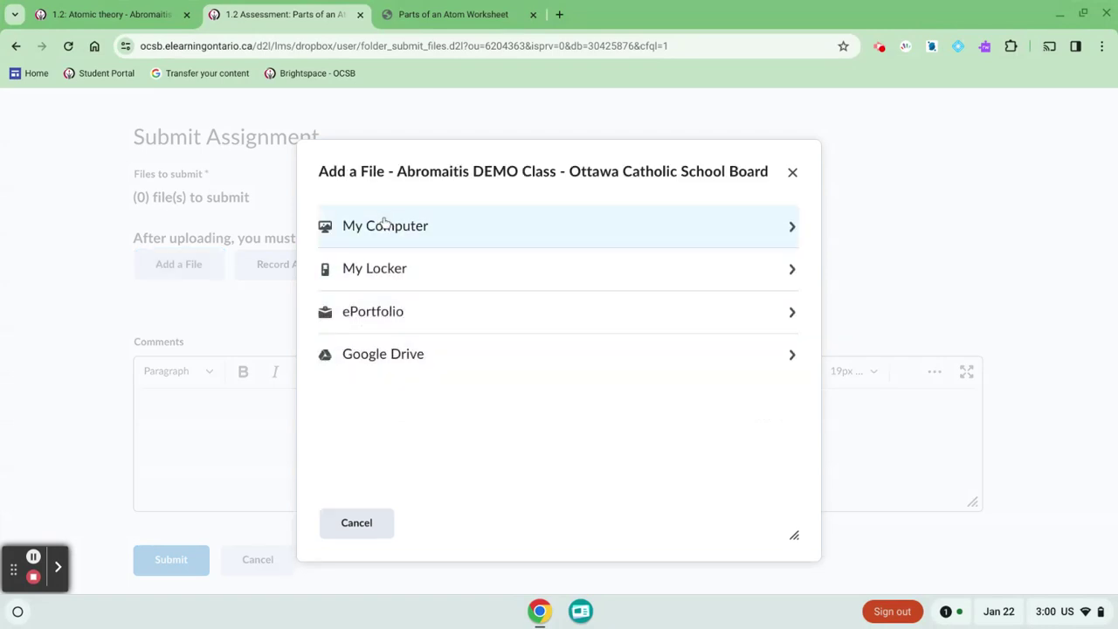
click(437, 242)
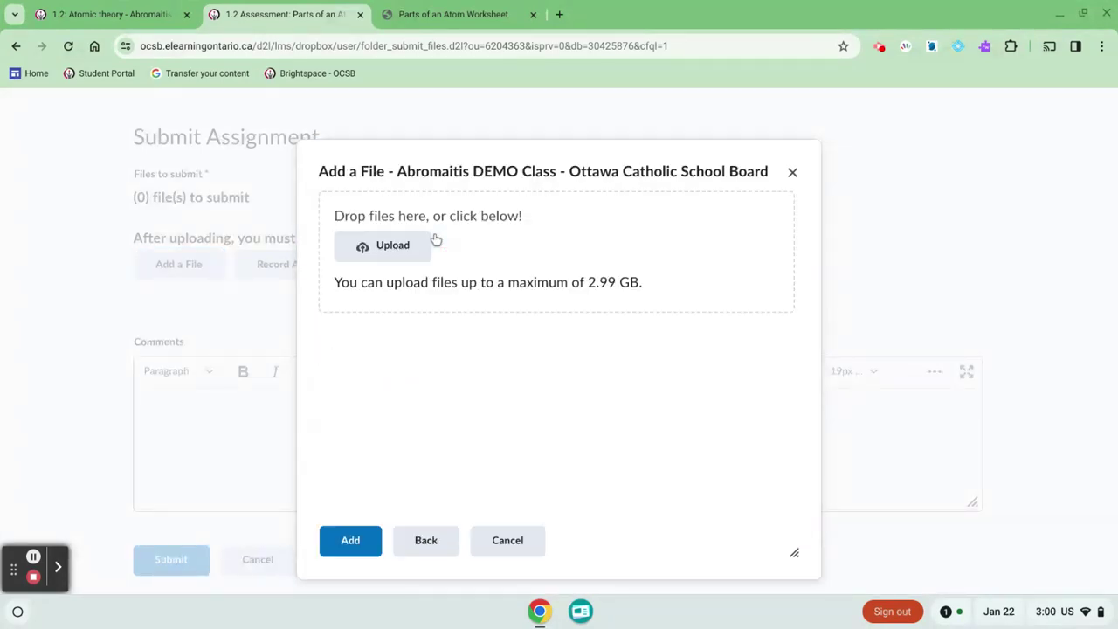
click(380, 254)
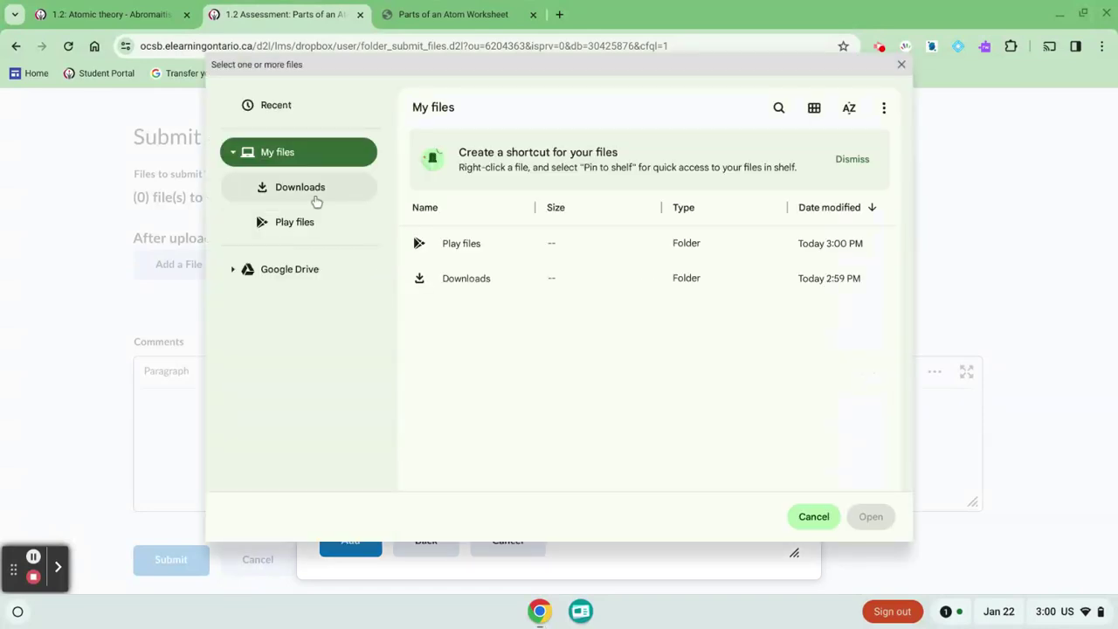
click(315, 196)
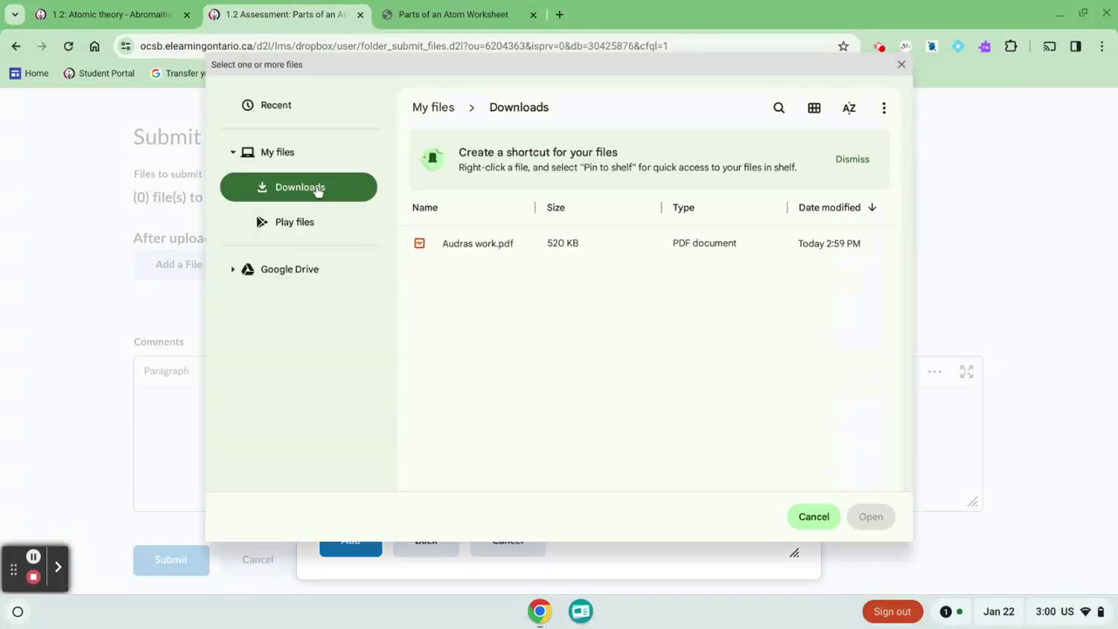
click(466, 249)
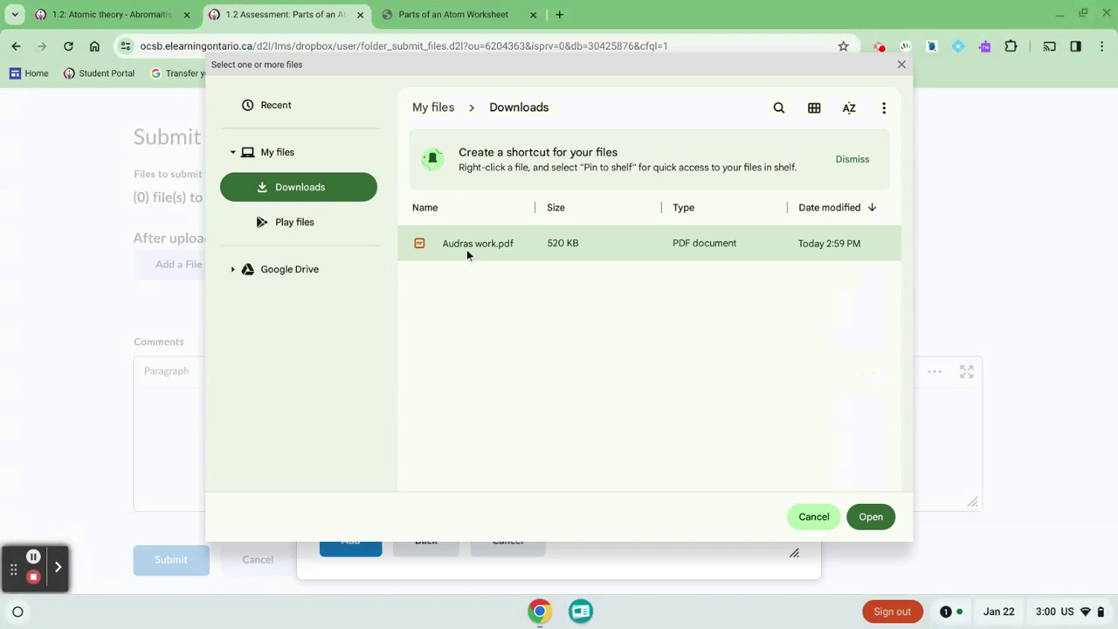
click(871, 518)
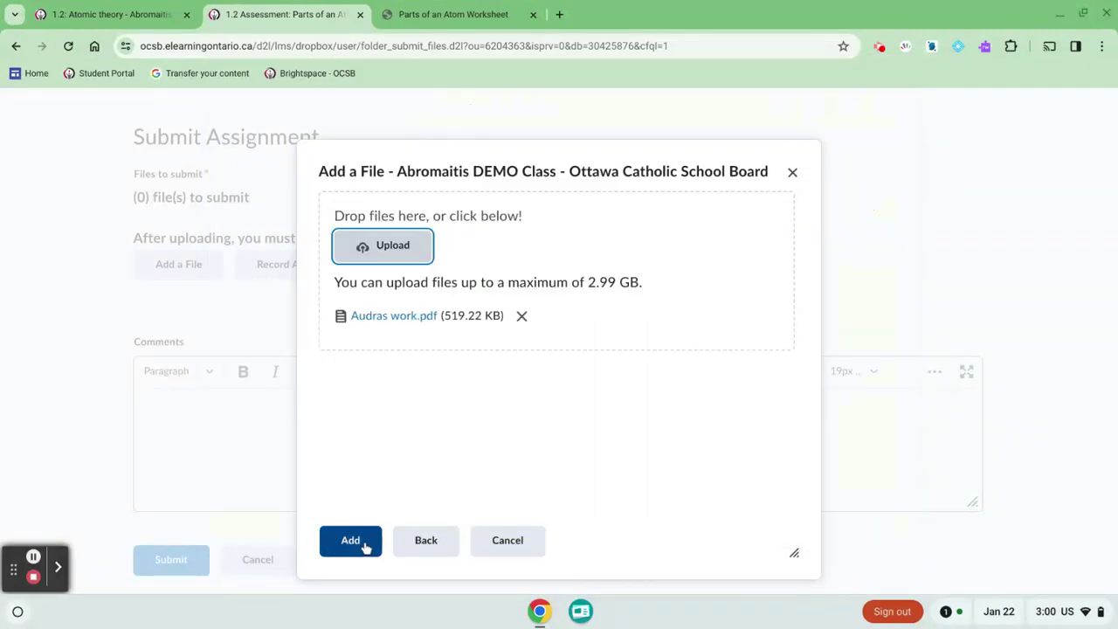
click(365, 544)
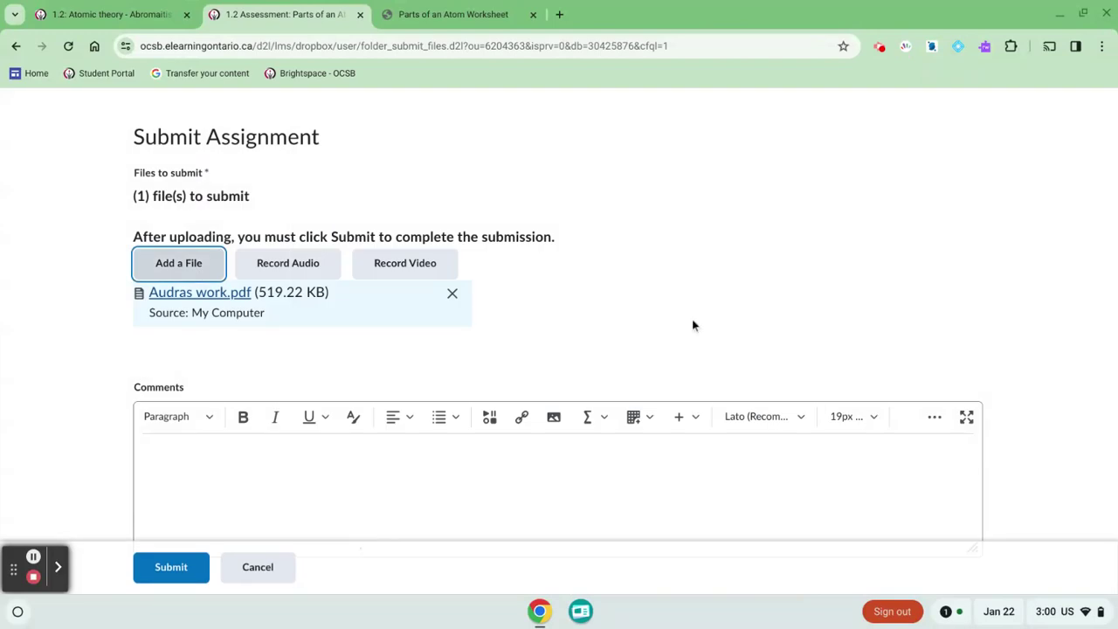
Submit the assignment with Audras work.pdf attached.
scroll(600, 354, down, 1)
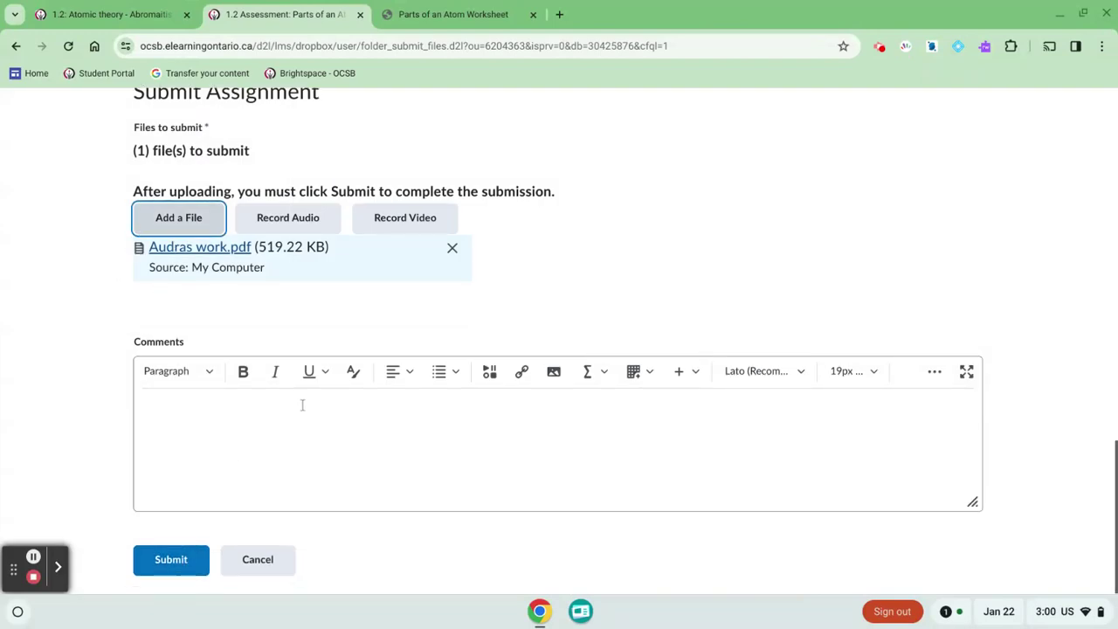
click(243, 446)
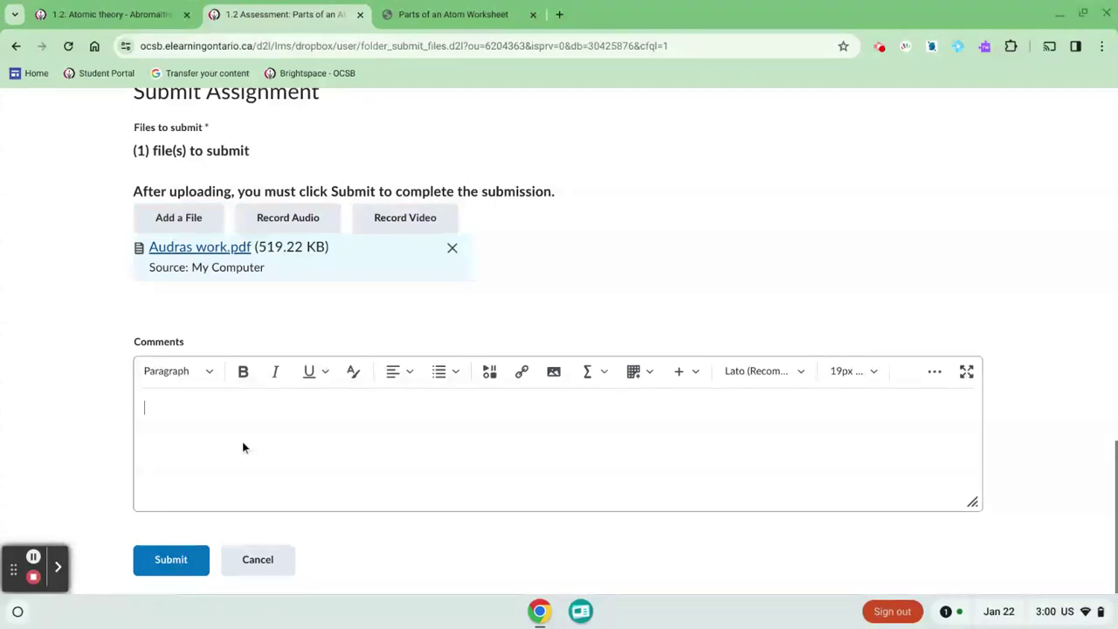
click(173, 566)
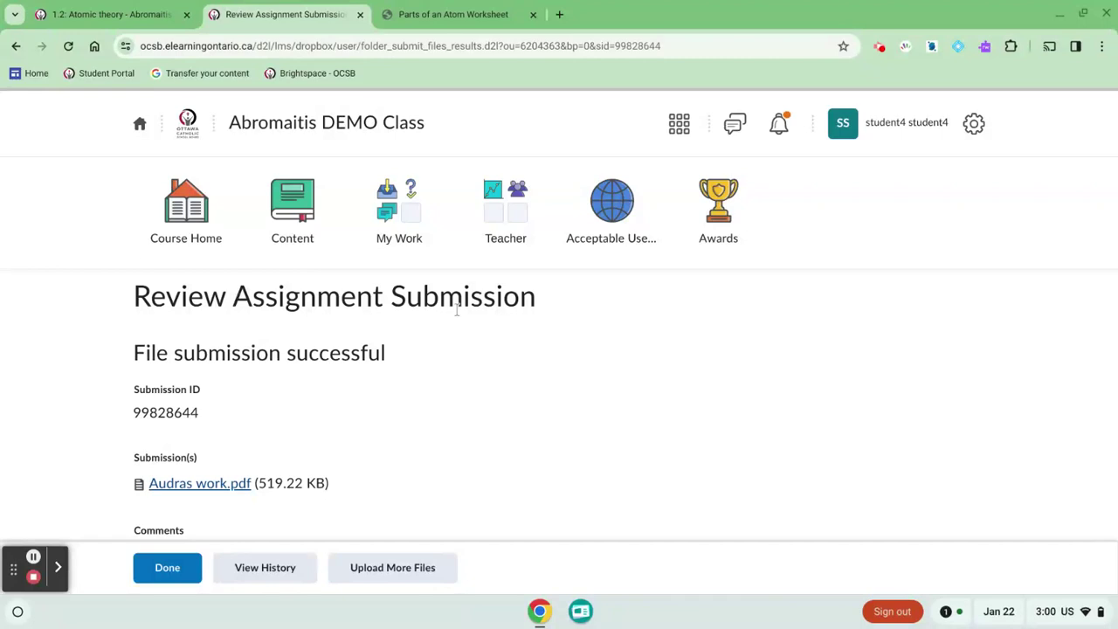
Review the submission receipt and finish with Done to return to the Dropbox Folders list.
scroll(192, 356, down, 3)
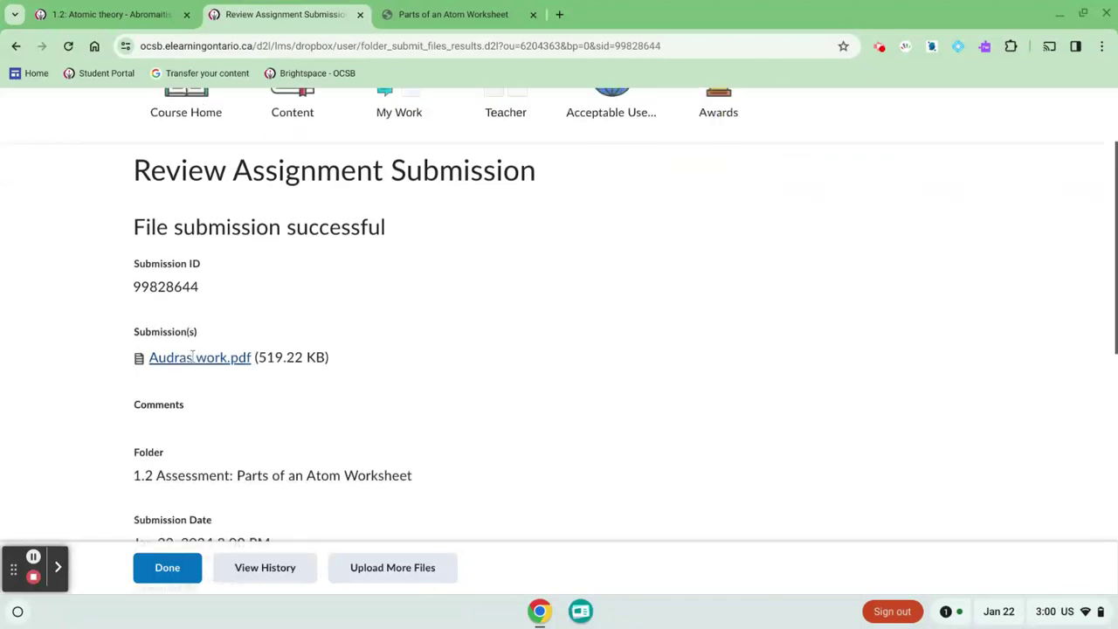
scroll(380, 363, down, 6)
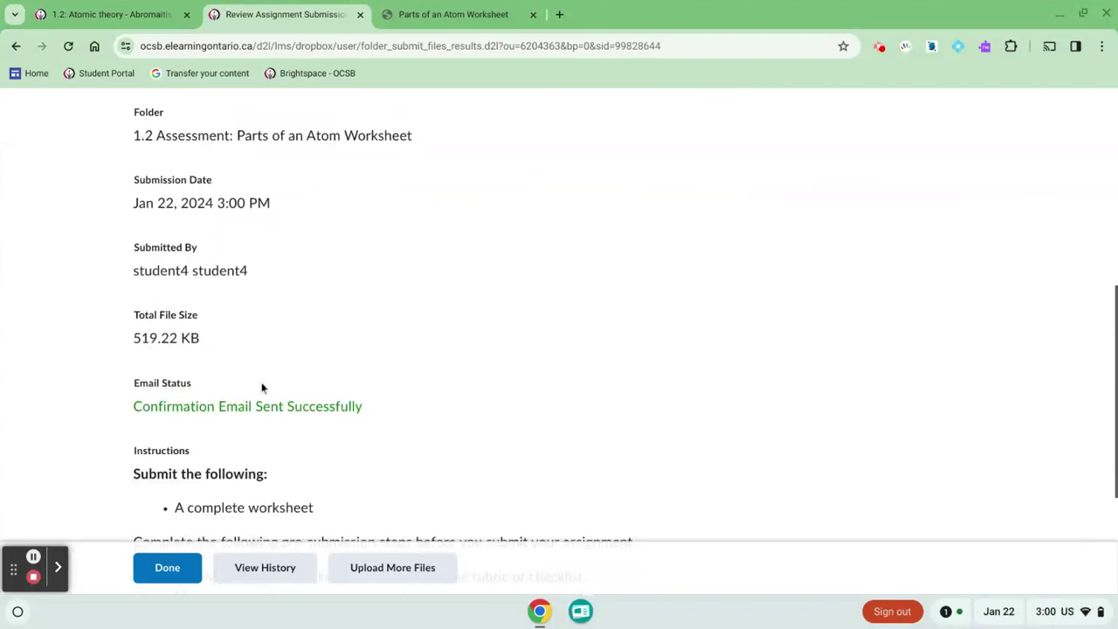
scroll(379, 447, down, 2)
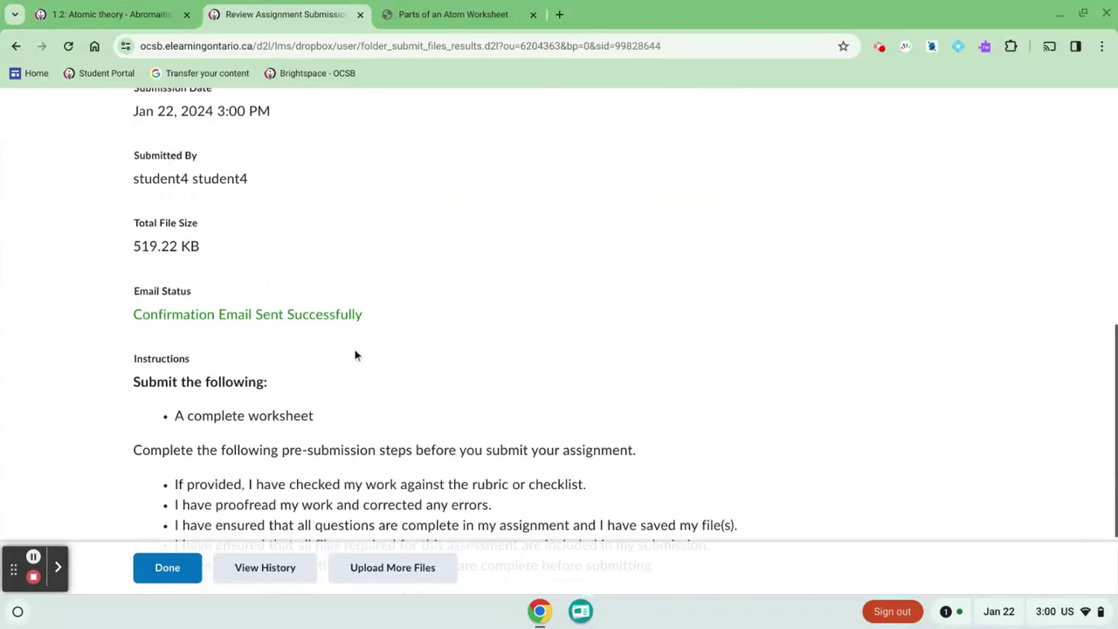
scroll(356, 354, down, 3)
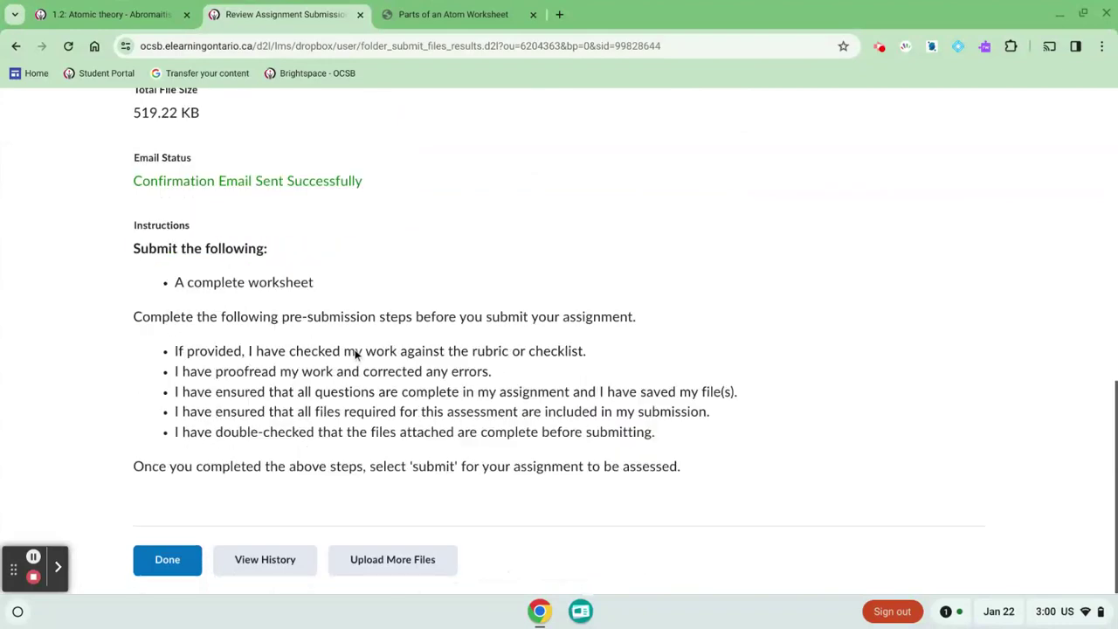
click(172, 568)
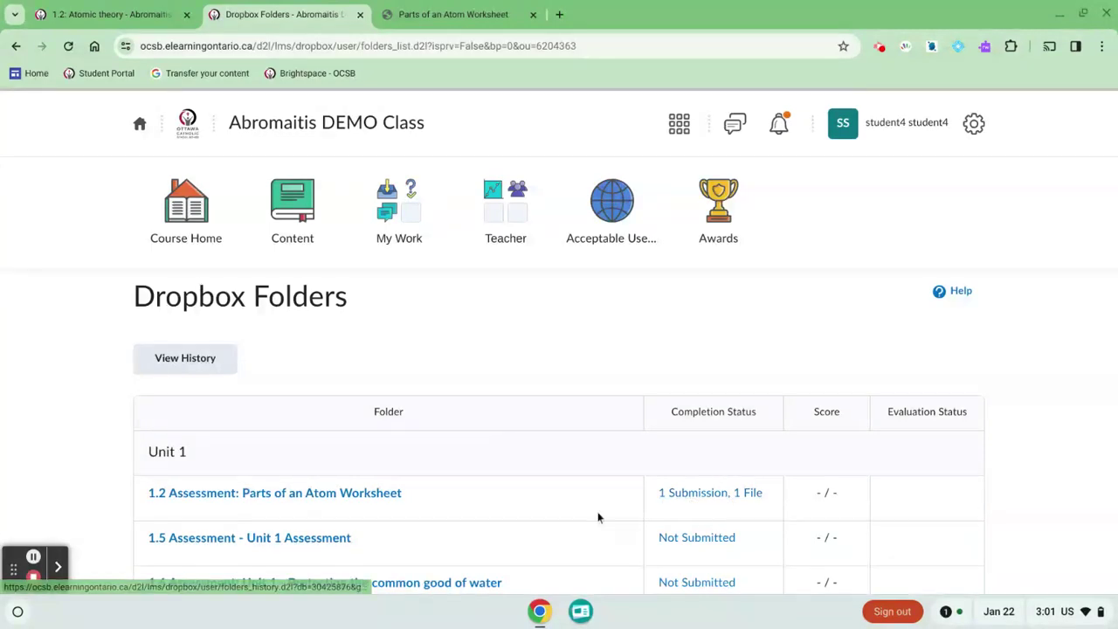
scroll(598, 518, down, 3)
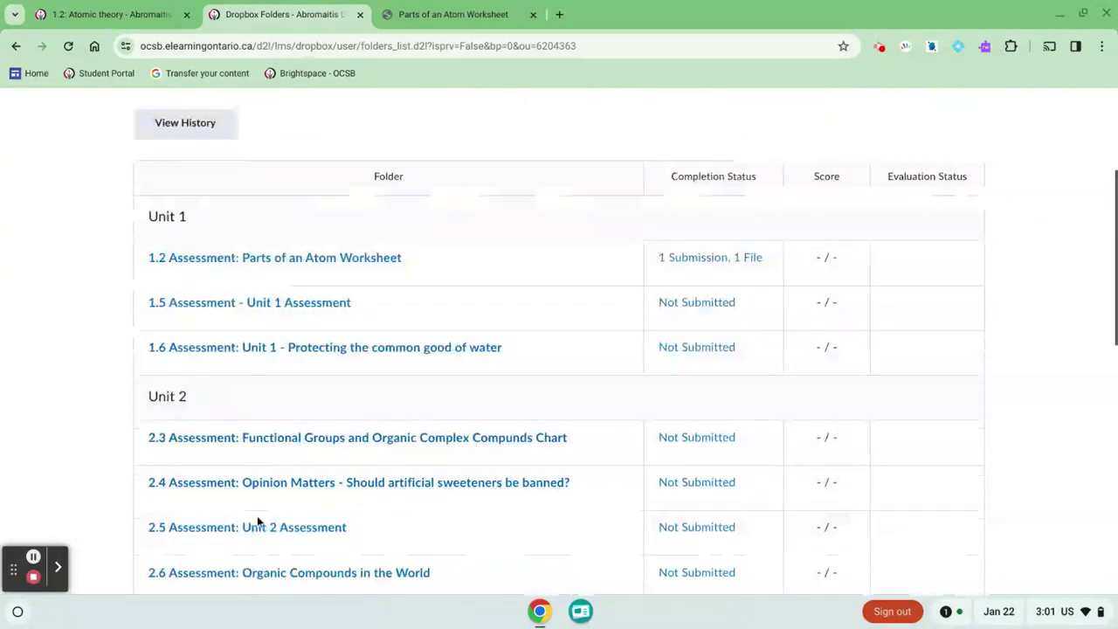